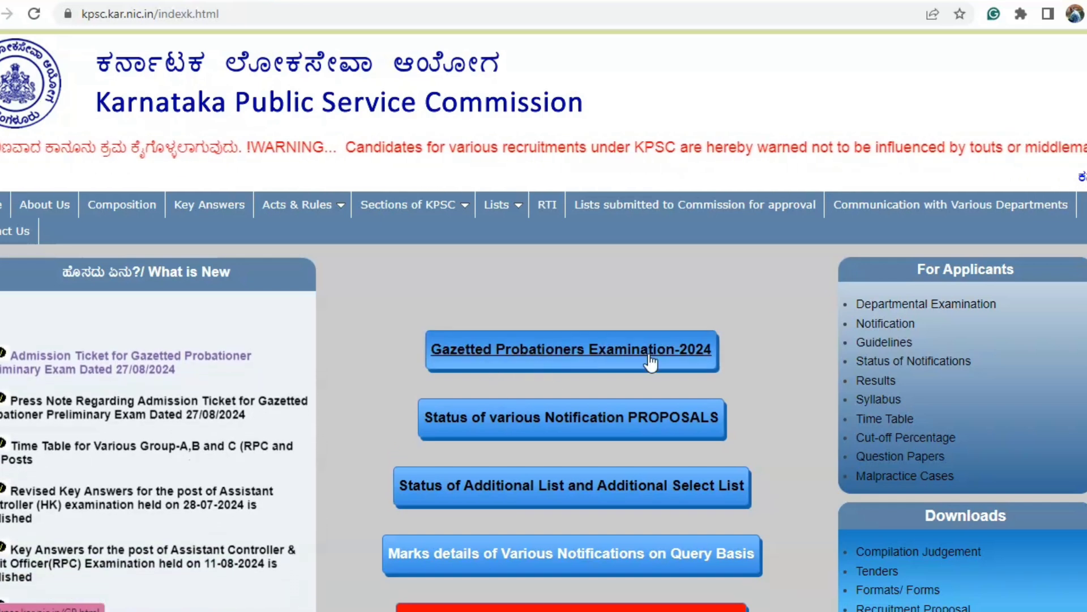
Open the Gazetted Probationers Examination-2024 notifications and follow the admission ticket link for the preliminary exam dated 27/08/2024
right_click(575, 357)
left_click(594, 361)
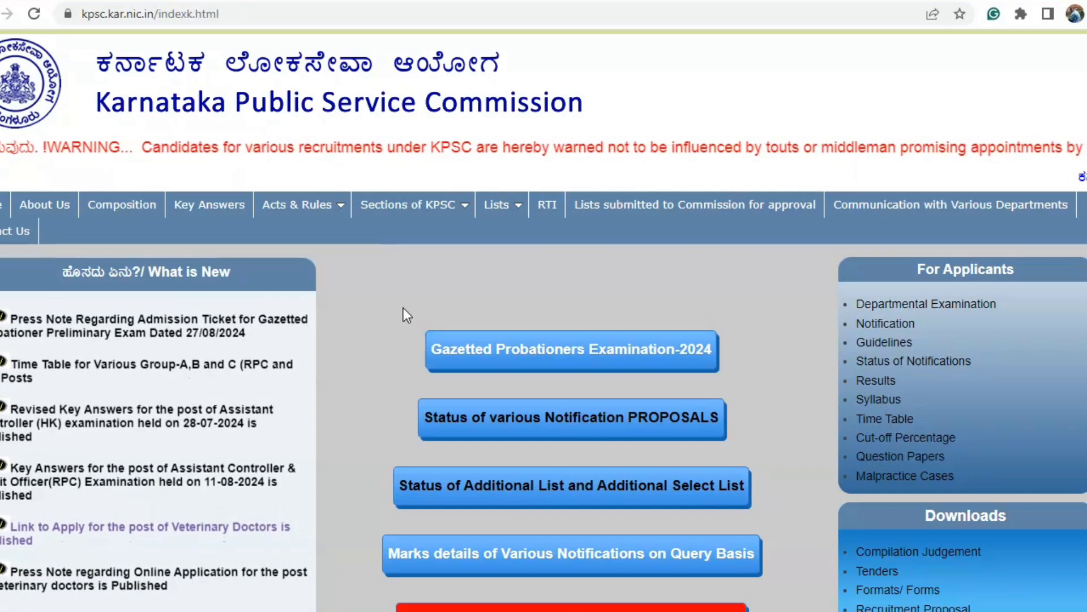
left_click(293, 1)
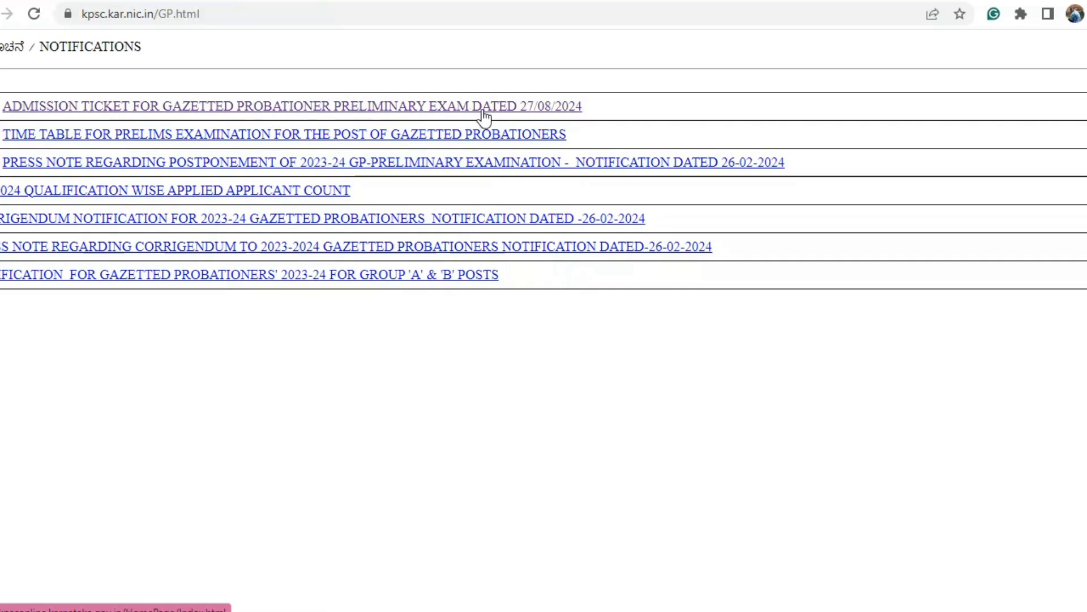
left_click(348, 110)
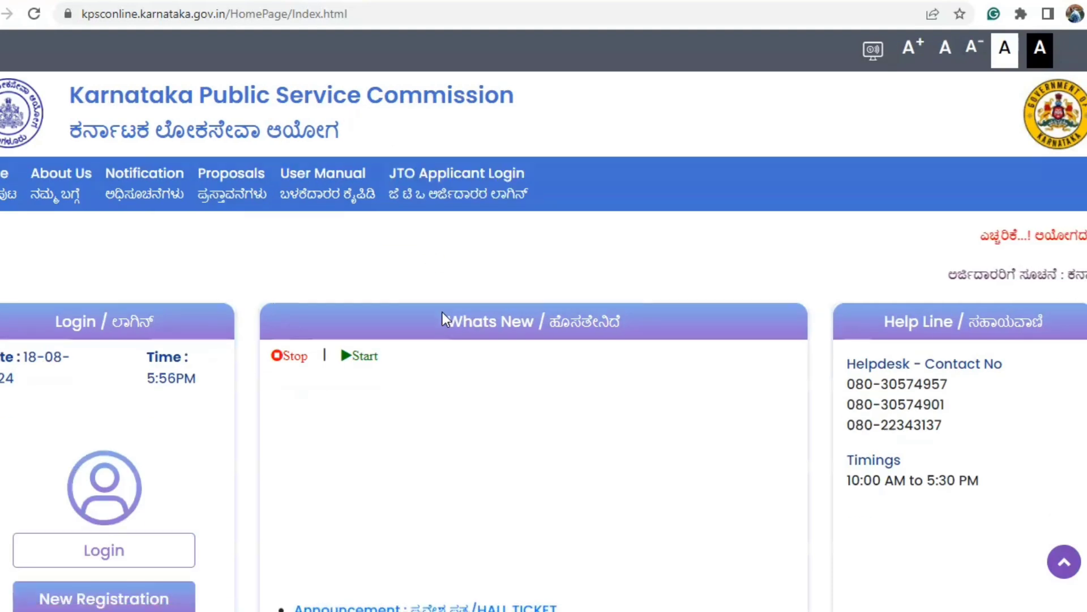
Check the What's New announcements on the KPSC online portal and open the applicant login page
scroll(446, 321, "down", 3)
scroll(446, 321, "up", 3)
scroll(446, 321, "down", 3)
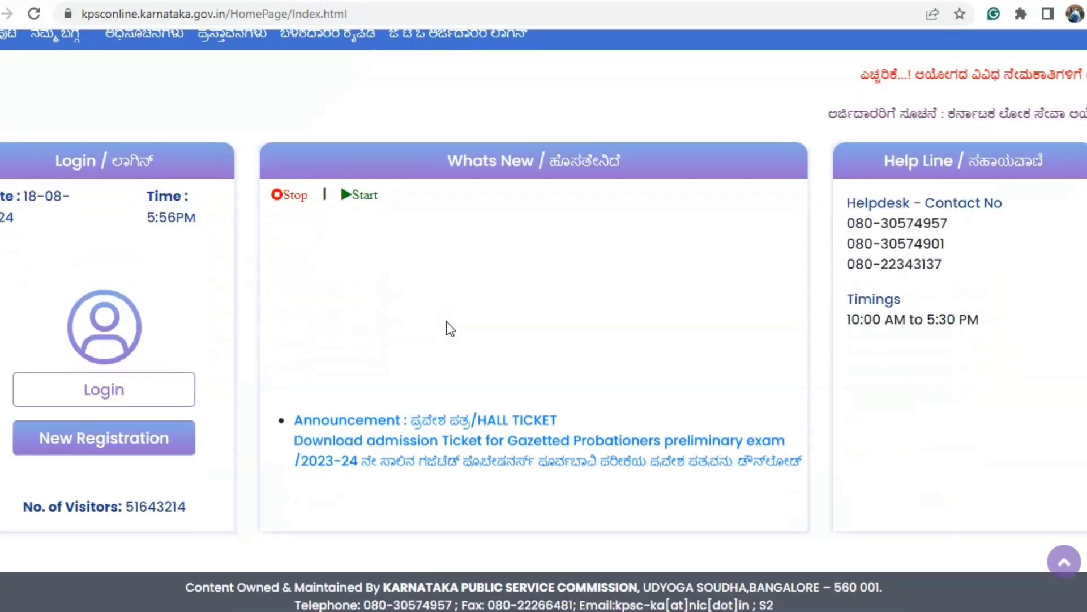
scroll(446, 321, "up", 3)
scroll(446, 321, "down", 3)
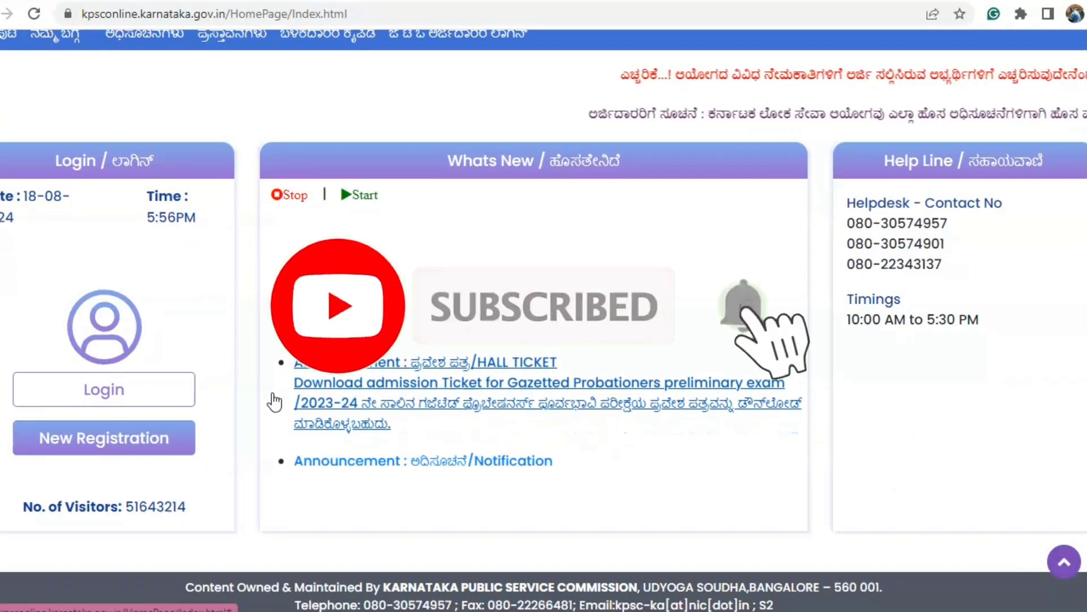
scroll(431, 369, "up", 3)
scroll(430, 369, "down", 3)
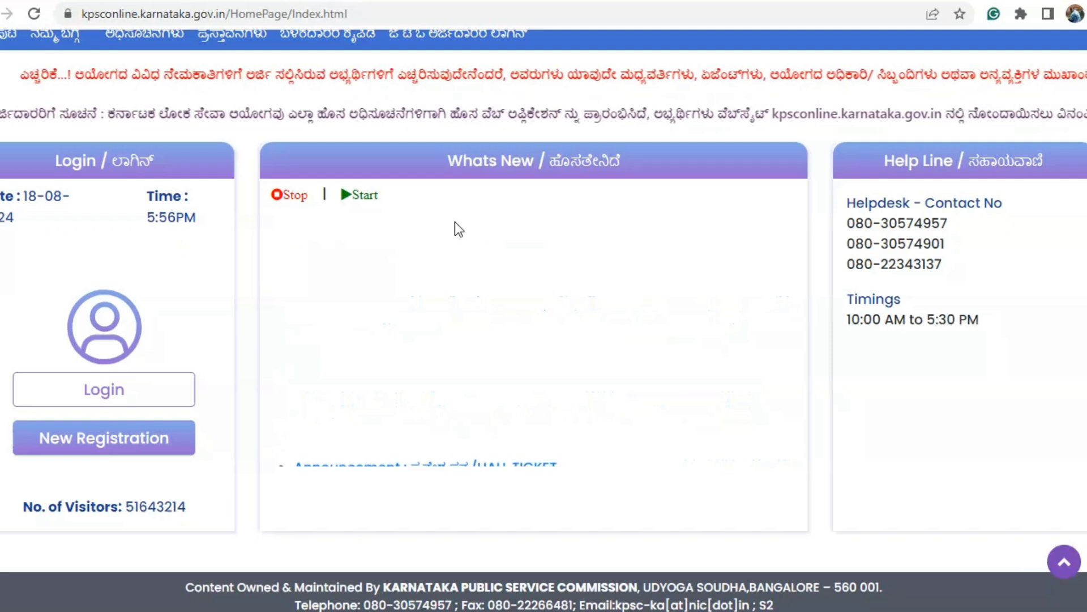
left_click(103, 402)
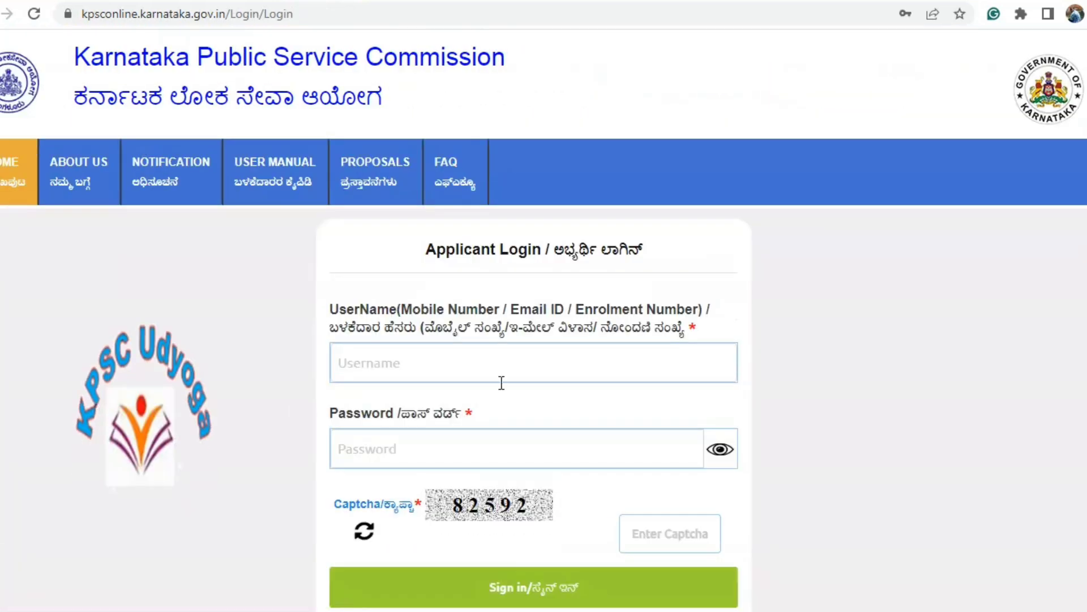
Sign in as an applicant by filling the username and password from a saved login and entering the displayed captcha code
scroll(501, 383, "down", 1)
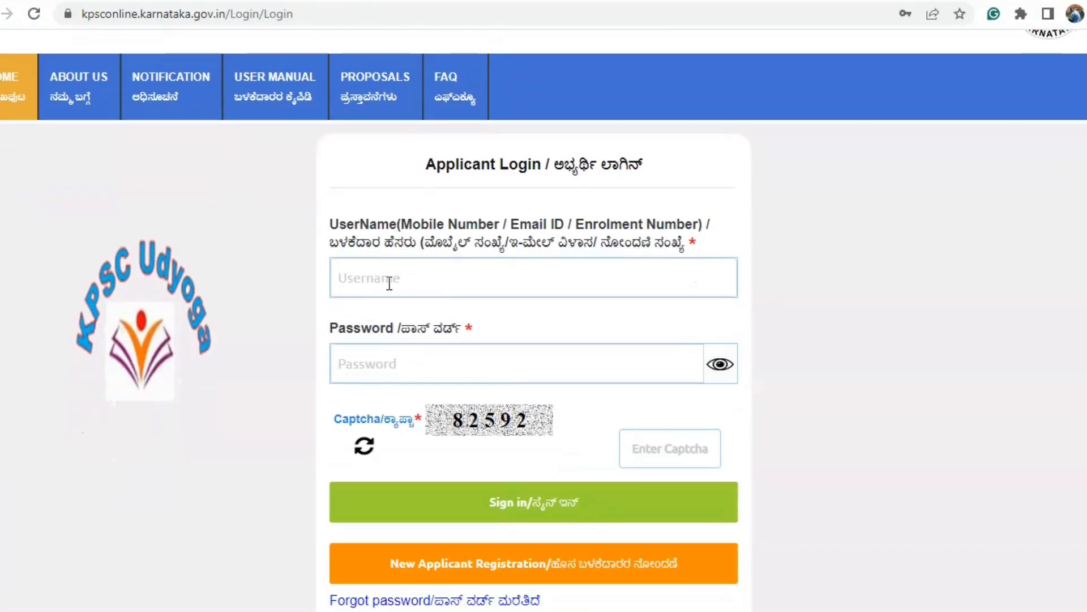
left_click(377, 367)
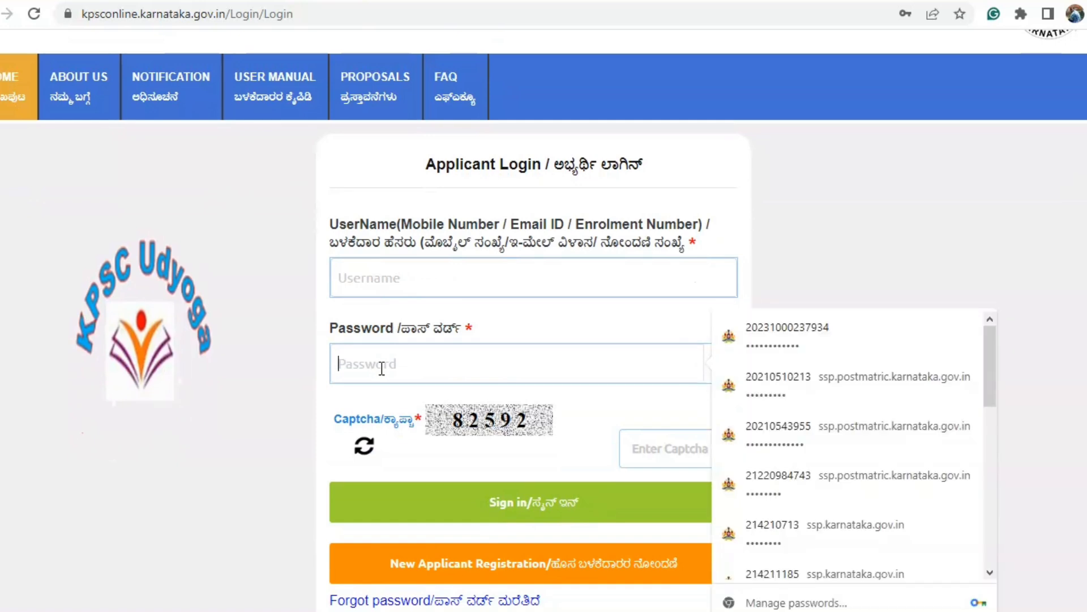
left_click(798, 328)
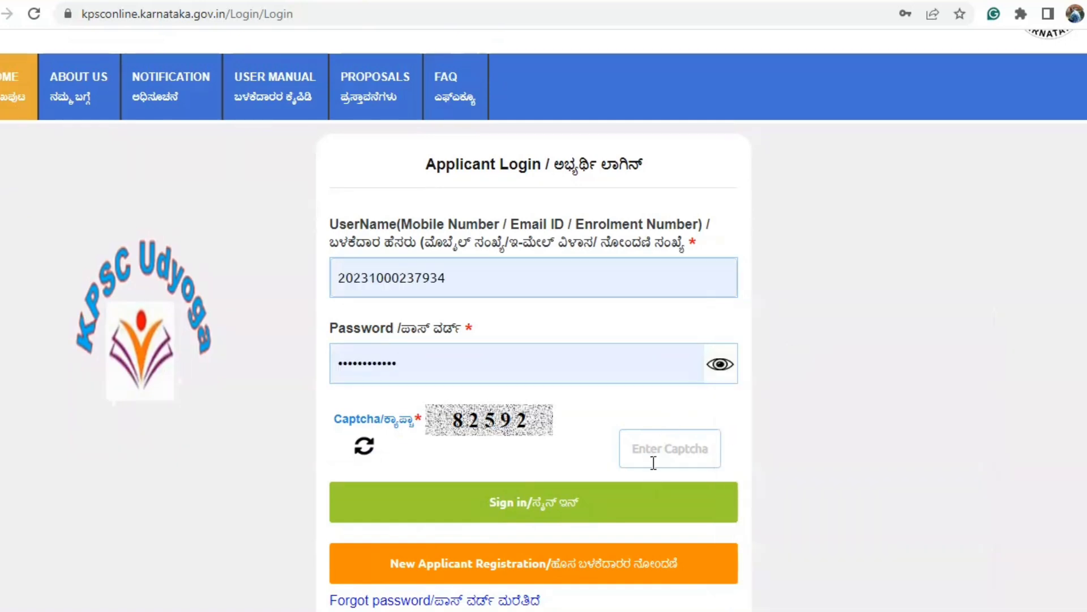
left_click(654, 454)
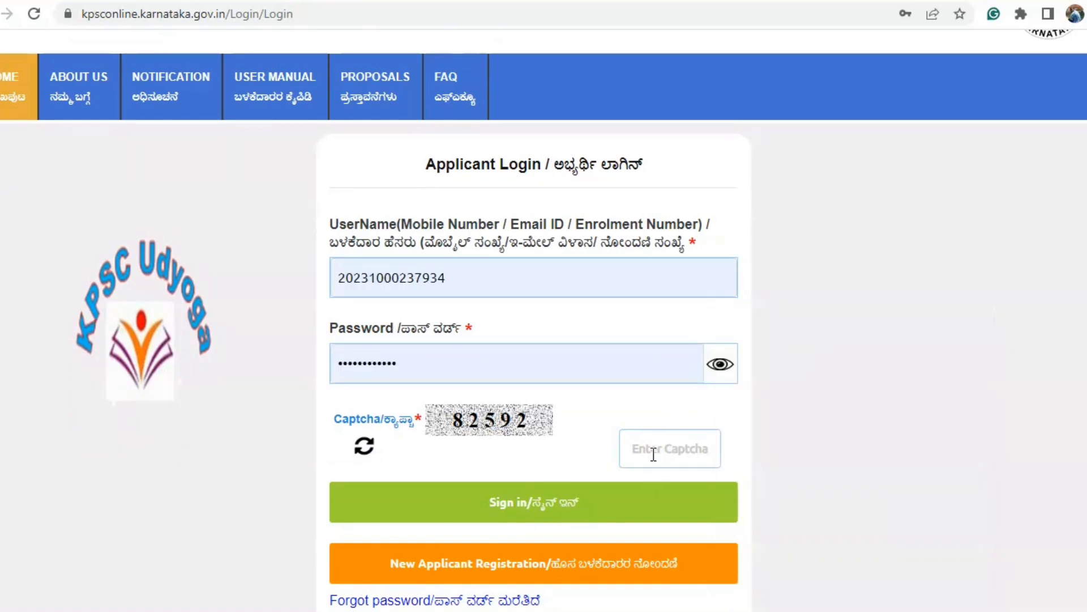
type("82592")
left_click(602, 513)
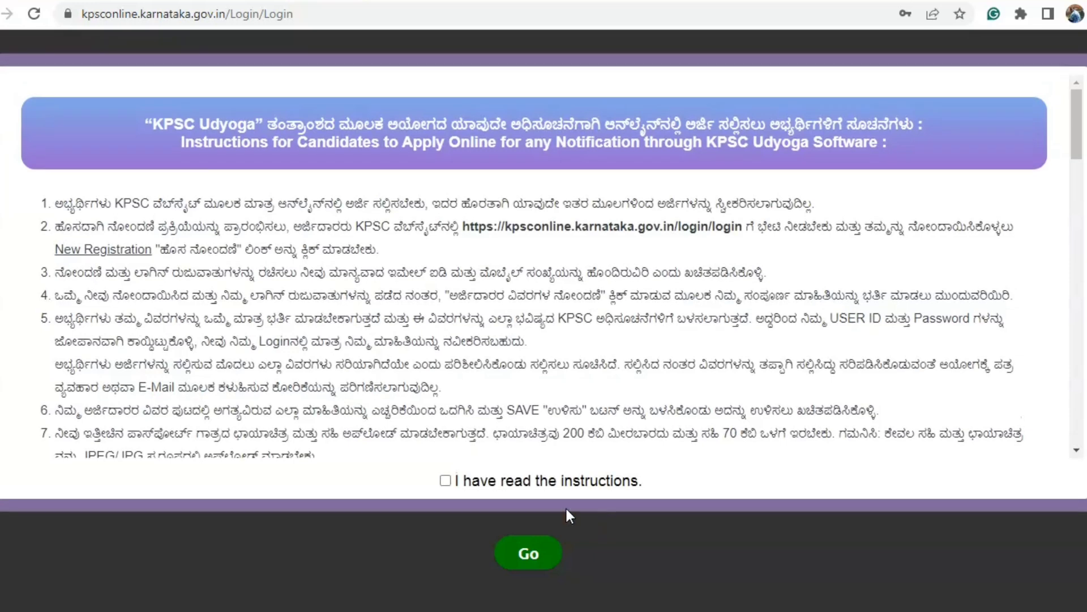
Confirm that the candidate instructions have been read, proceed to the dashboard and dismiss the qualification details notice
left_click(445, 479)
left_click(527, 554)
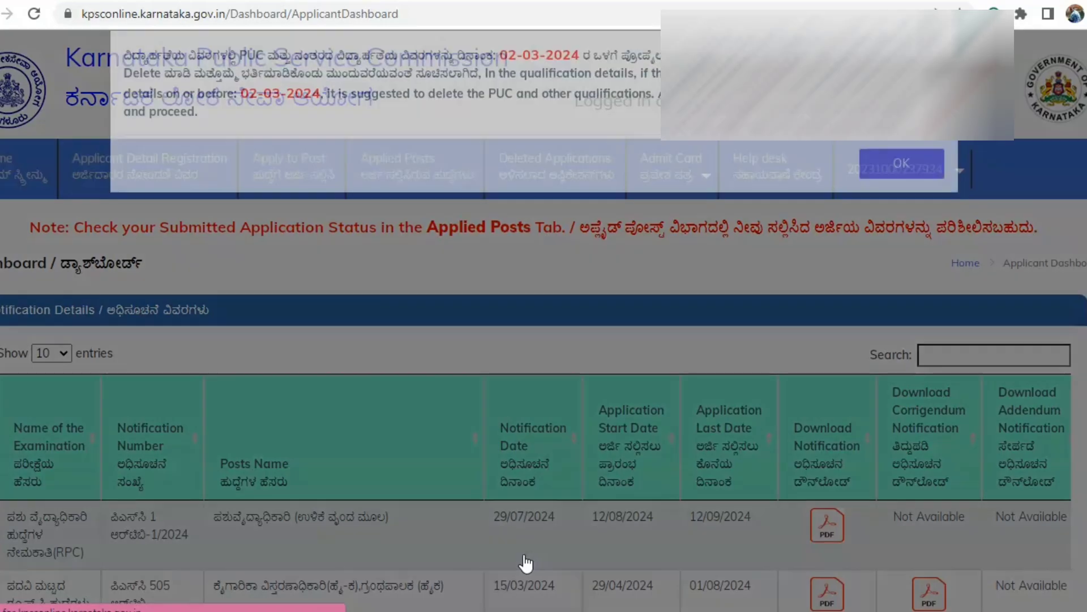
left_click(899, 187)
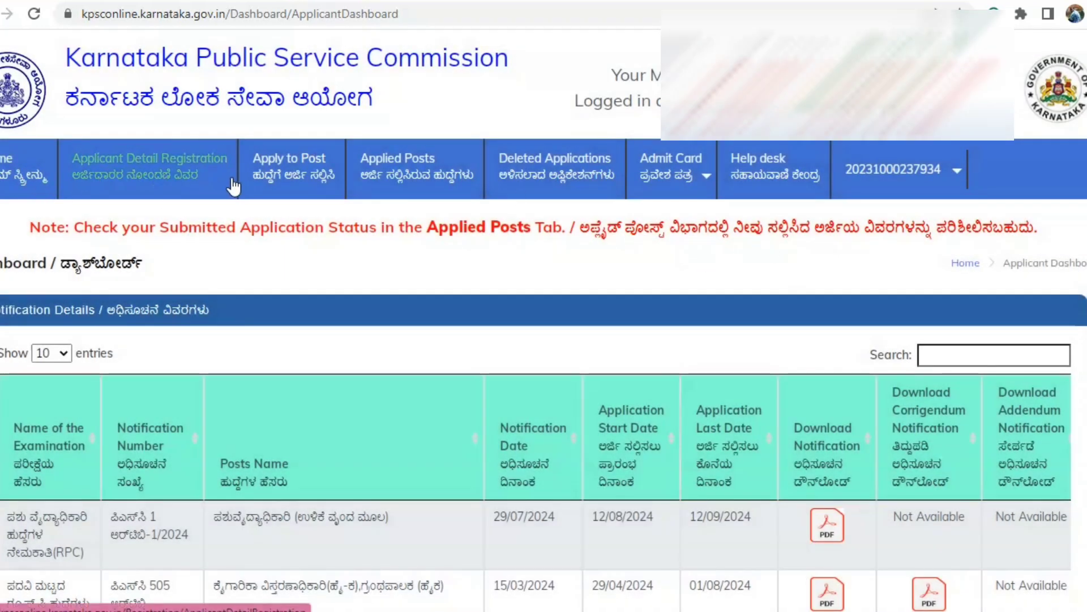
Glance over the notification list on the dashboard and open the regular Admit Card page
scroll(437, 425, "down", 3)
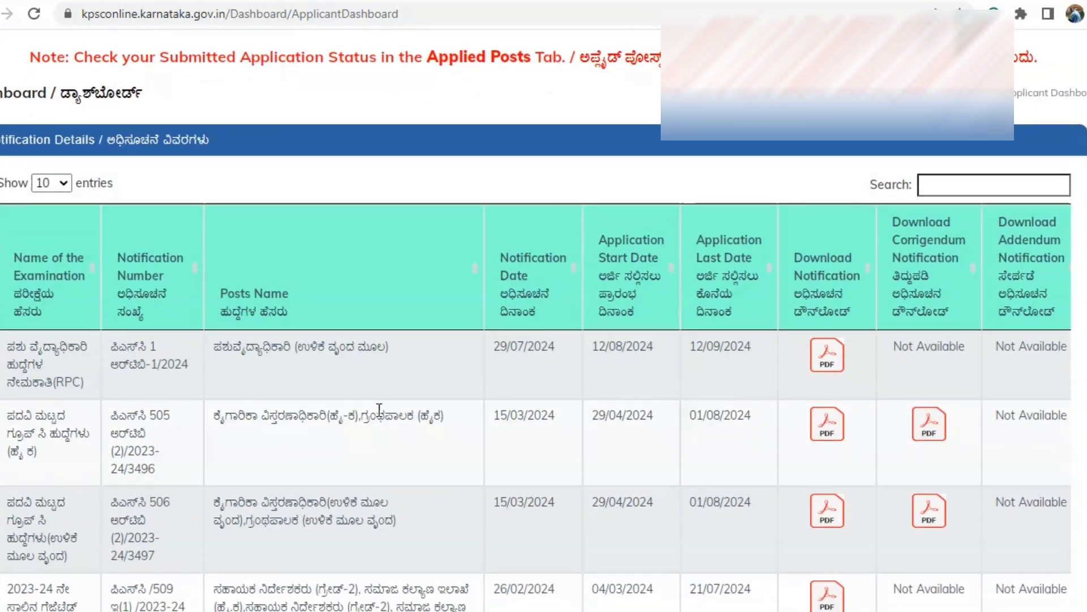
scroll(429, 420, "up", 3)
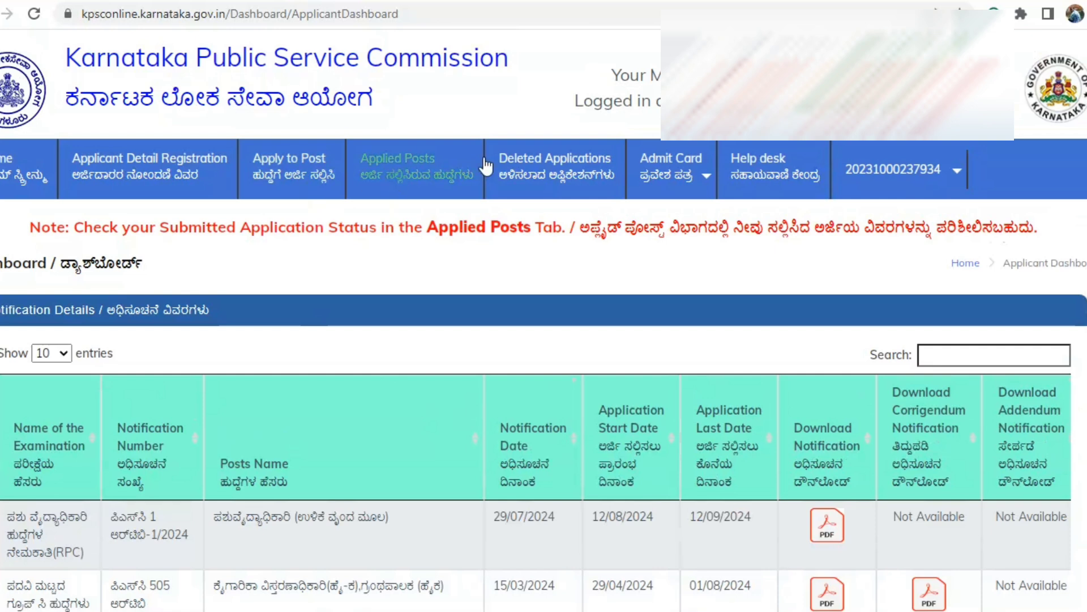
mouse_move(644, 179)
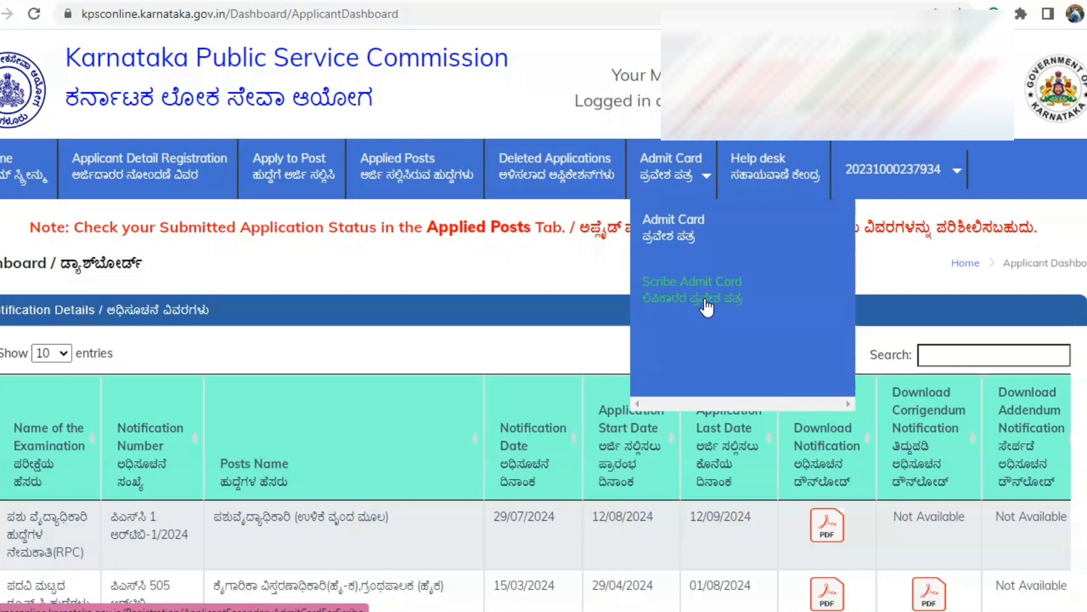
left_click(679, 241)
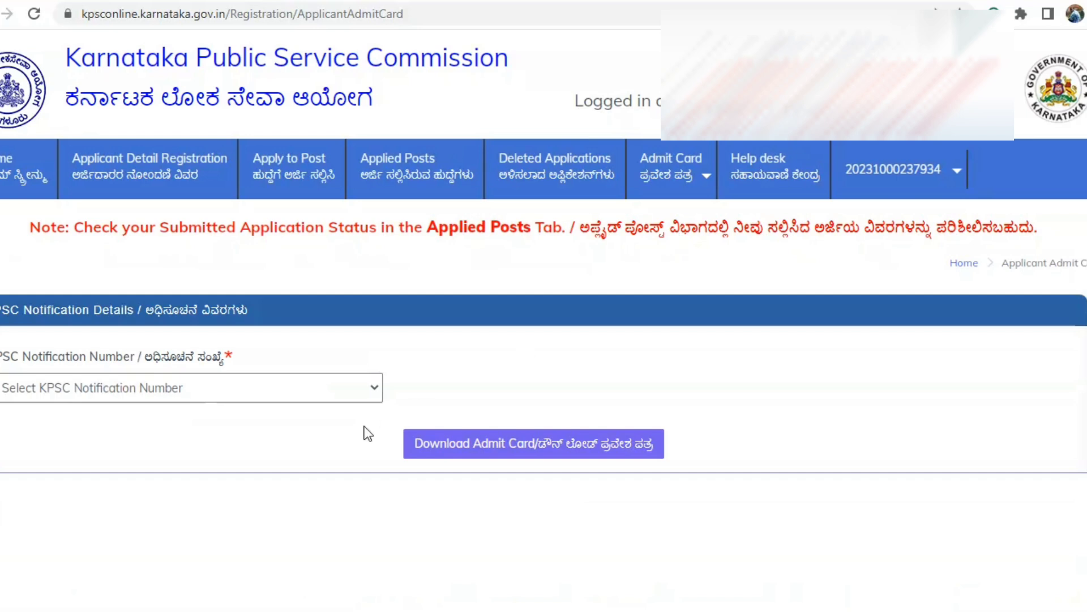
Select notification number PSC 168 RTB-4/2023-24 and generate its admit card
left_click(218, 398)
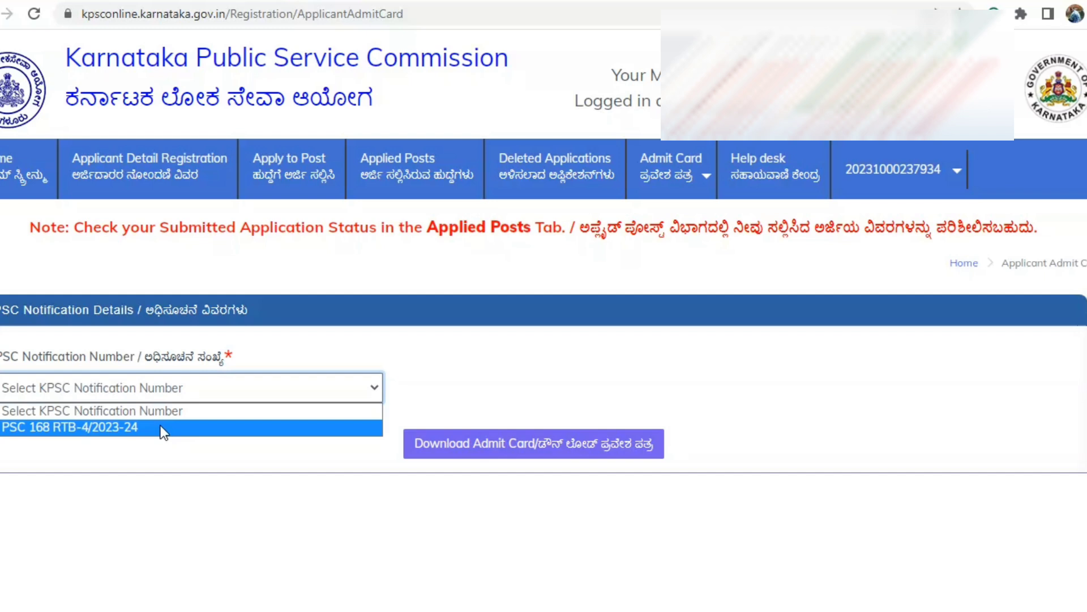
left_click(177, 428)
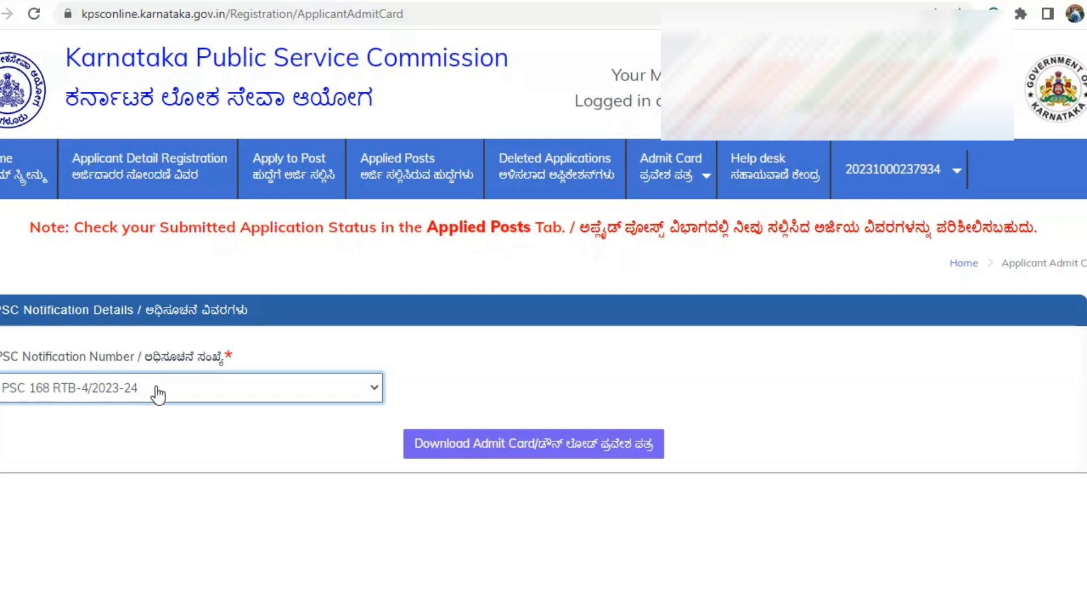
left_click(526, 451)
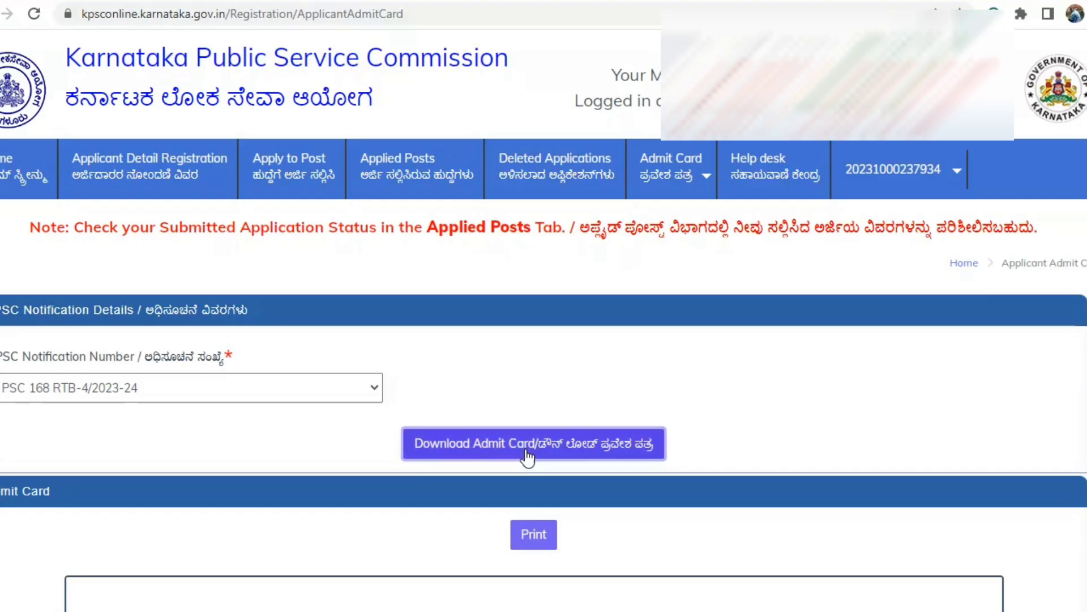
Look through the generated admit card and its exam instructions for candidates
scroll(525, 454, "down", 7)
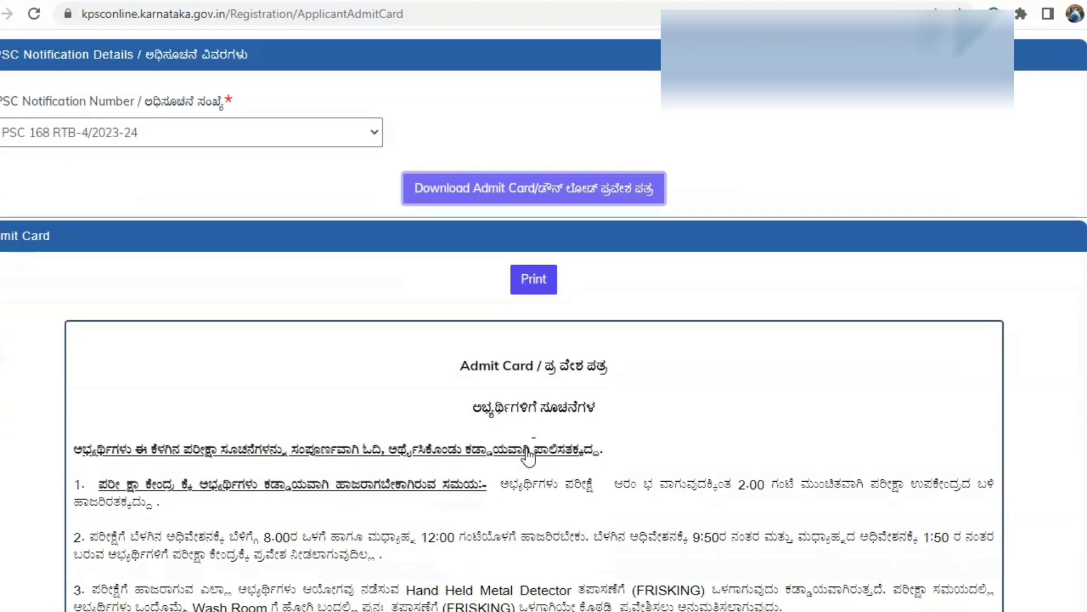
scroll(533, 416, "down", 2)
scroll(552, 312, "up", 2)
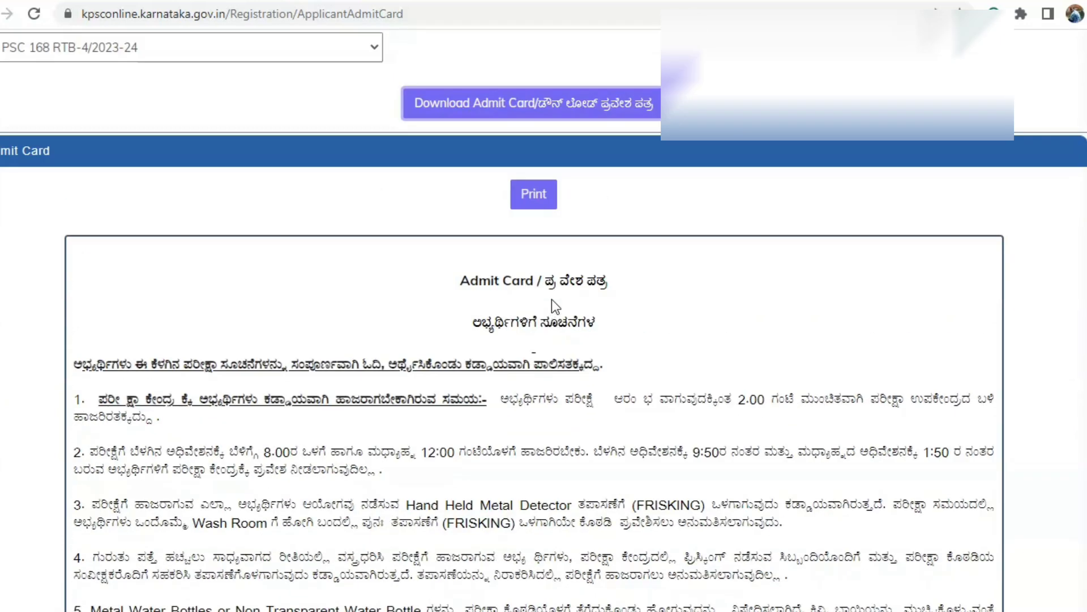
scroll(551, 300, "down", 5)
scroll(551, 301, "up", 12)
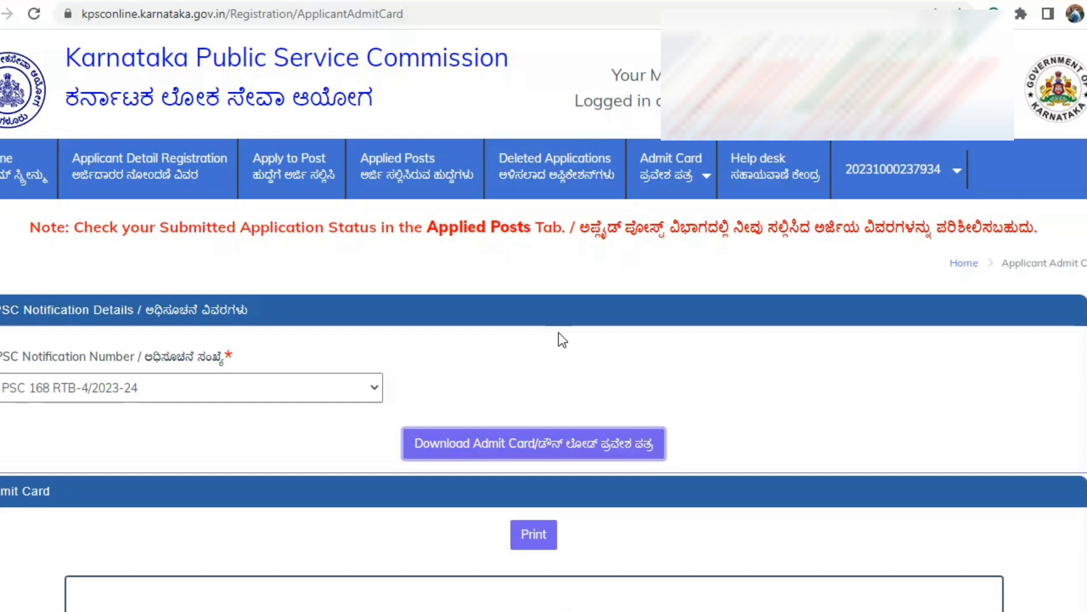
scroll(559, 333, "down", 2)
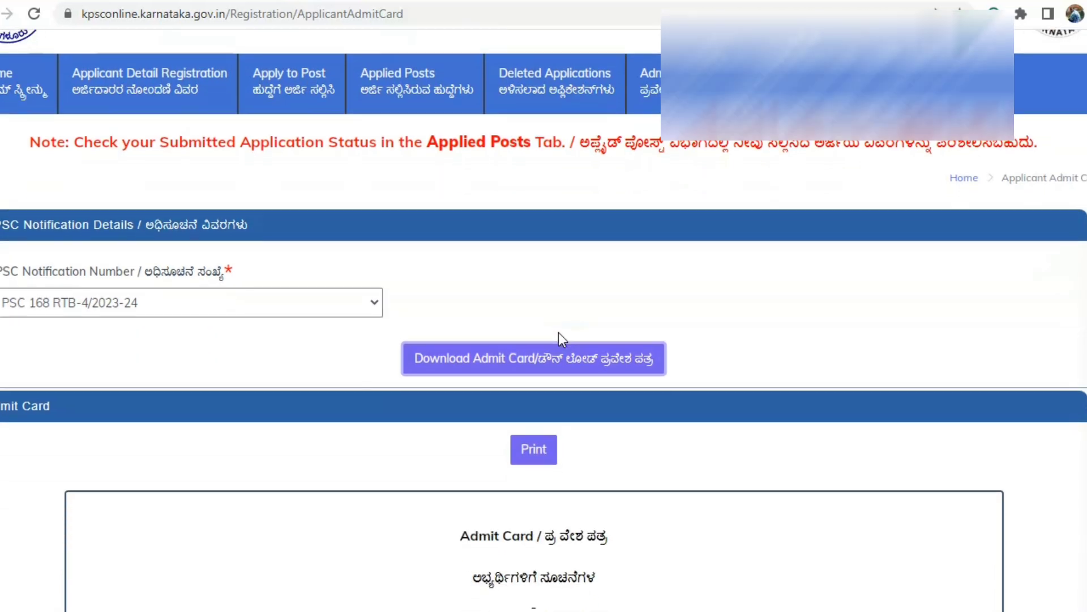